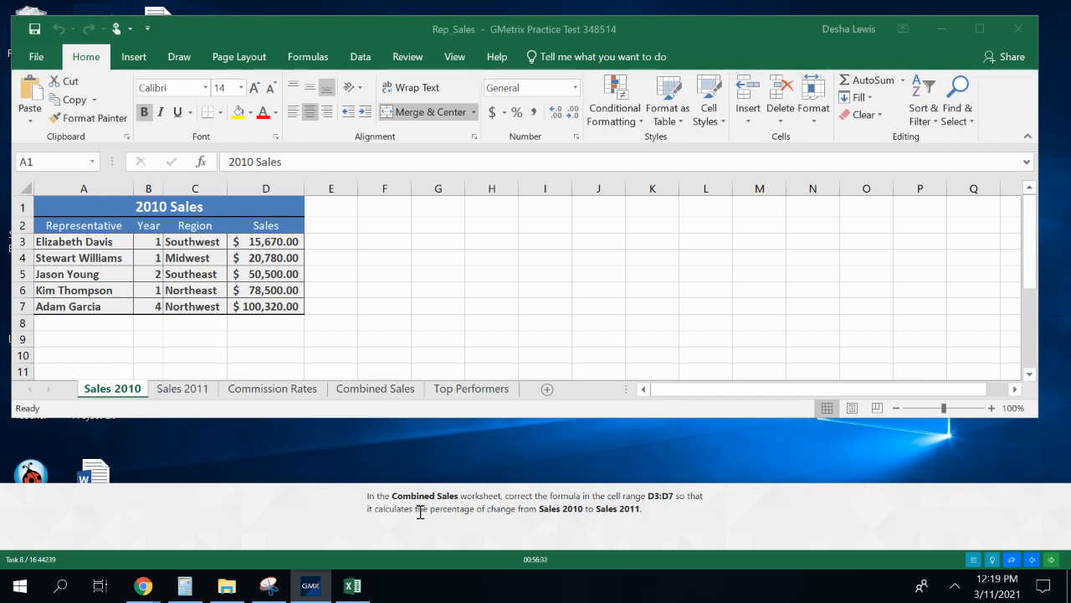
On the Combined Sales worksheet, enclose the subtraction in D3's formula in parentheses: ('Sales 2011'!D3 - 'Sales 2010'!D3).
{"action": "left_click", "coordinate": [336, 391]}
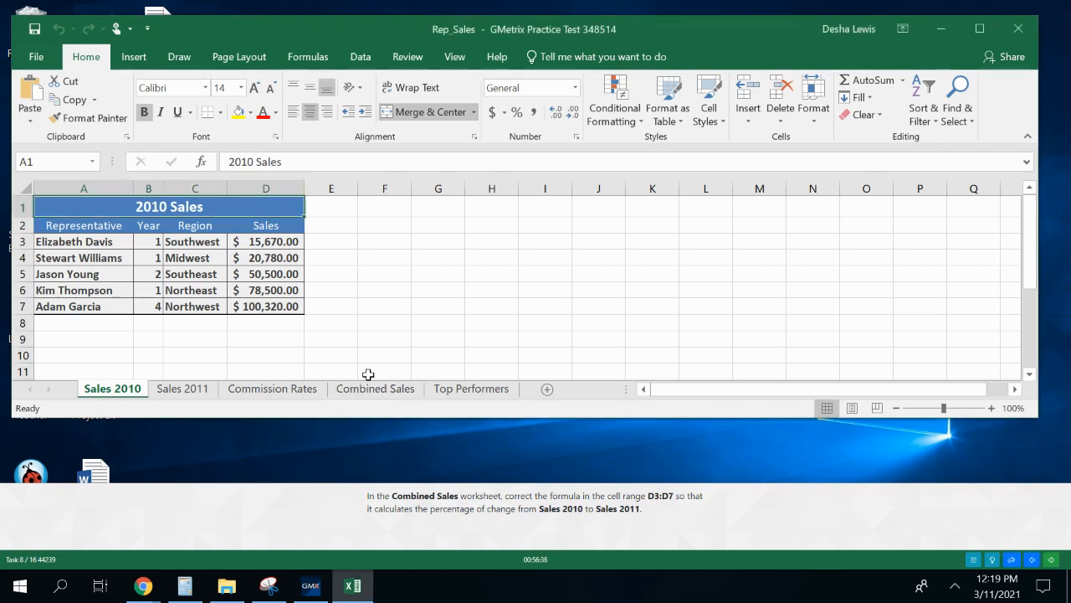
{"action": "left_click", "coordinate": [372, 390]}
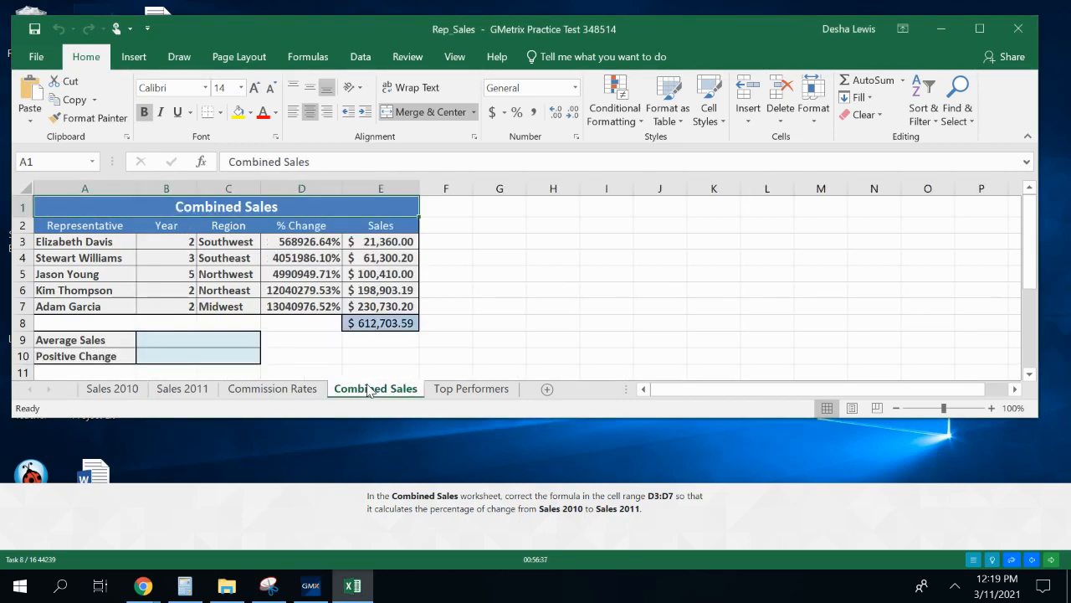
{"action": "left_click", "coordinate": [299, 243]}
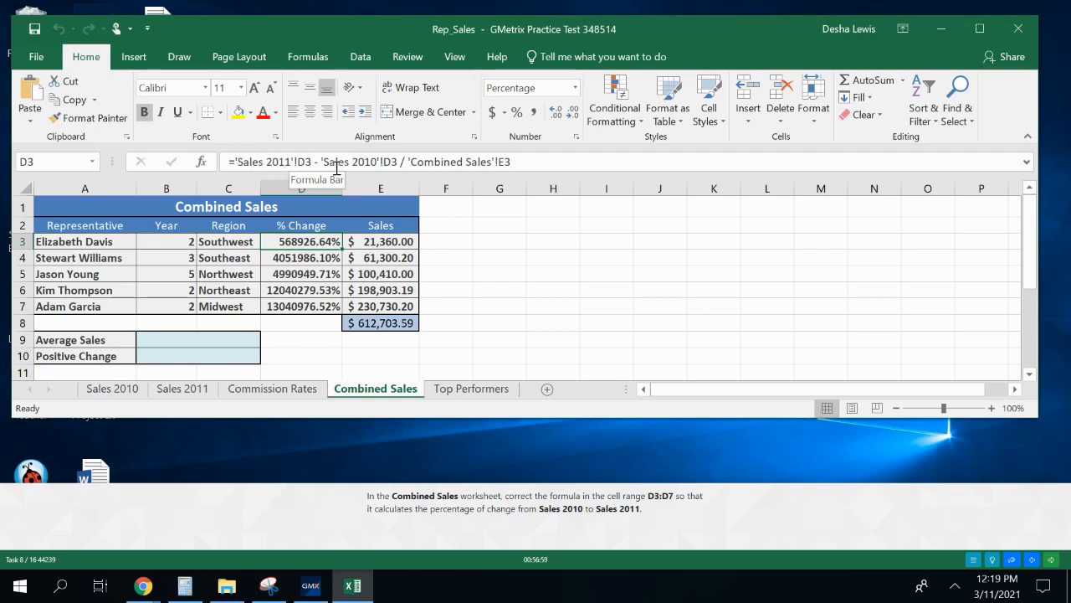
{"action": "left_click", "coordinate": [232, 161]}
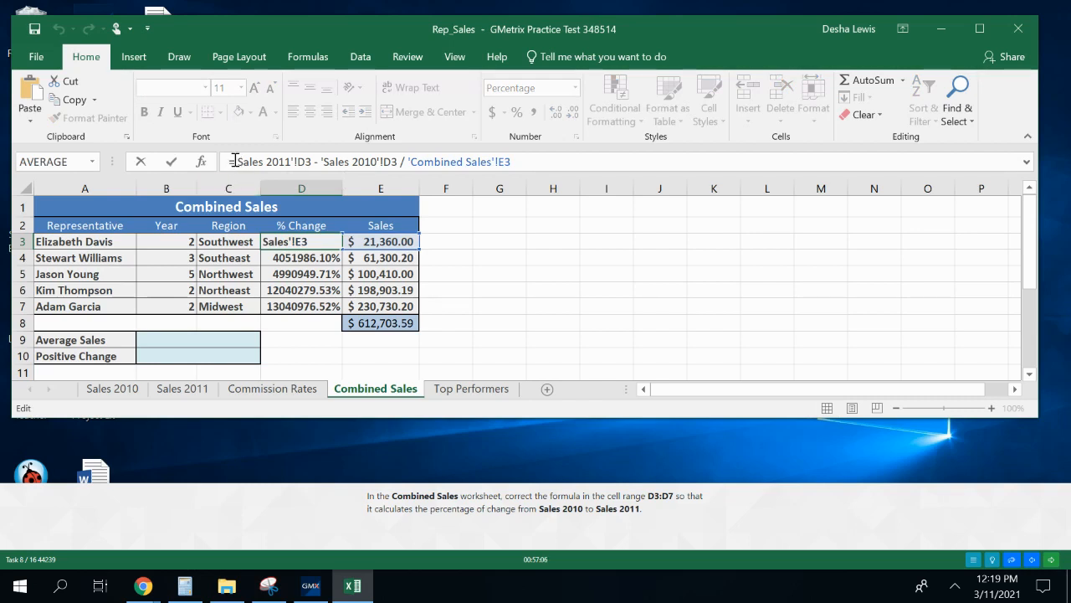
{"action": "left_click", "coordinate": [236, 160]}
{"action": "type", "text": "("}
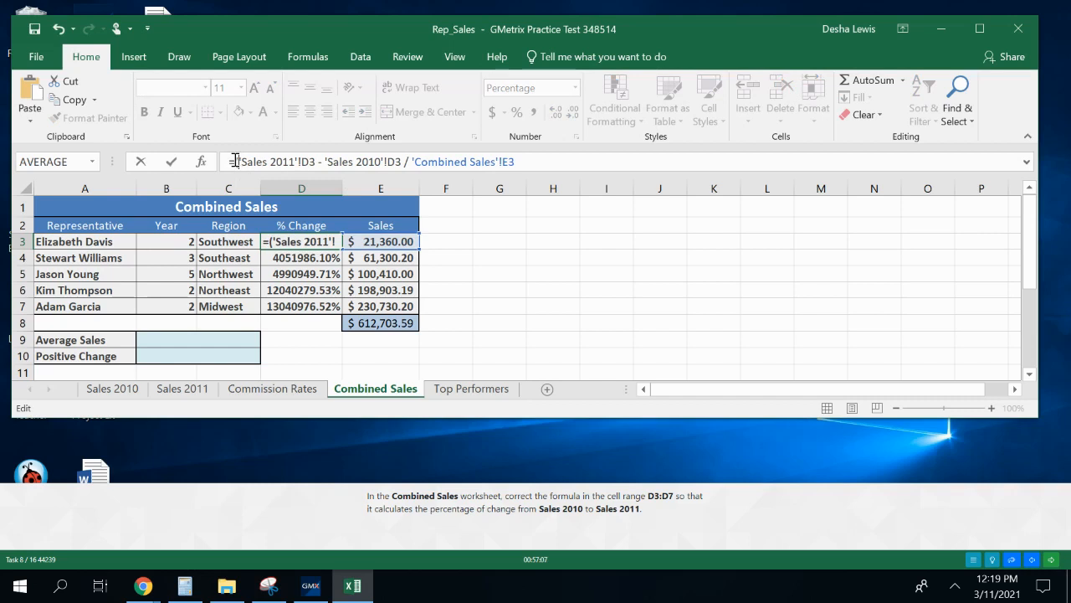
{"action": "left_click", "coordinate": [404, 161]}
{"action": "type", "text": ")"}
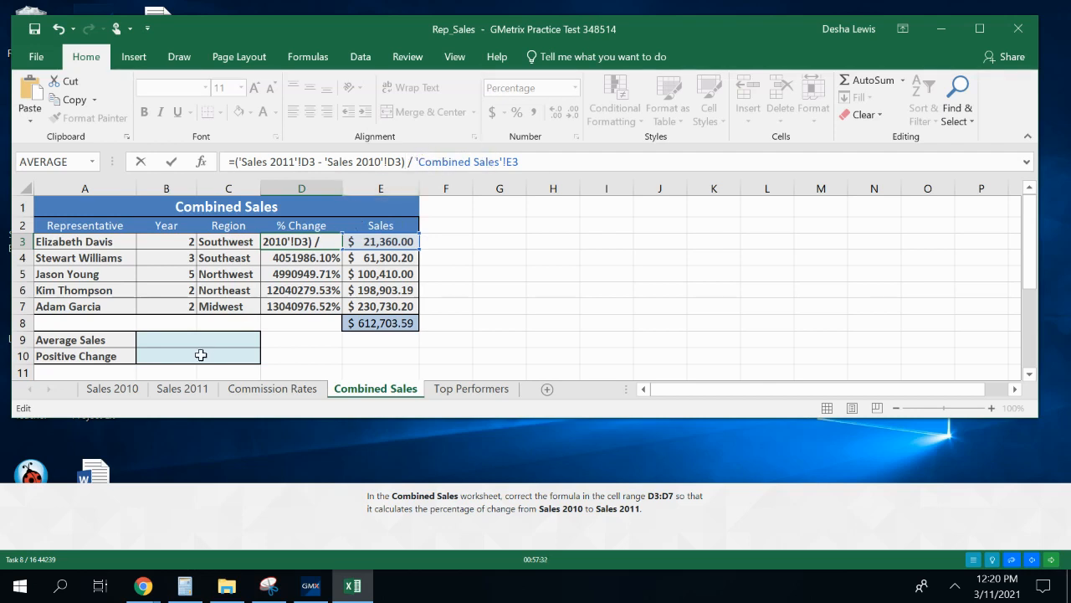
Change the divisor in the Combined Sales D3 formula to 'Sales 2010'!D3.
{"action": "left_click", "coordinate": [118, 394]}
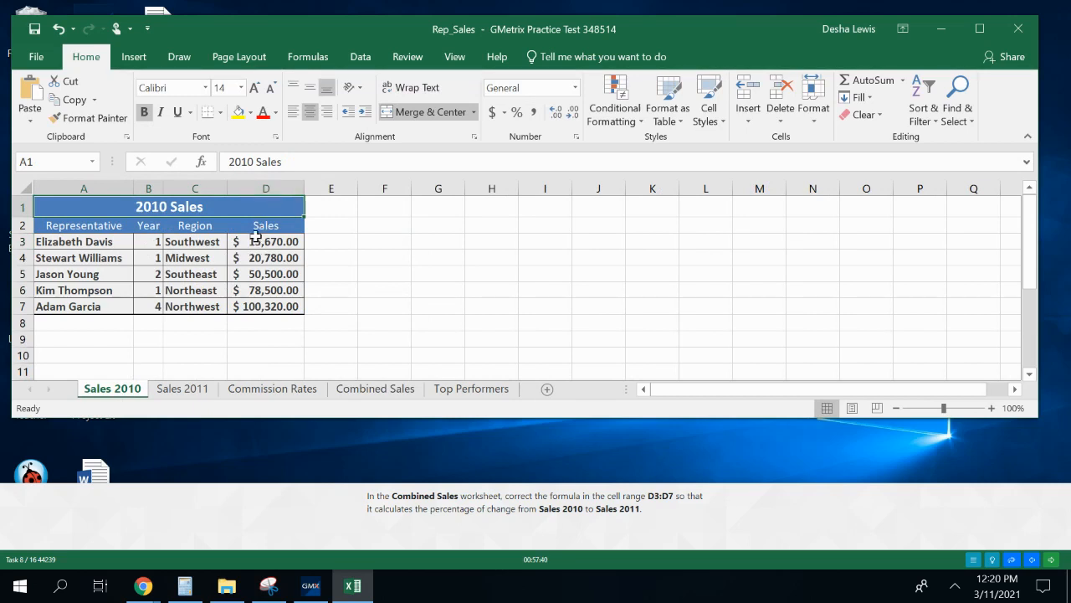
{"action": "left_click", "coordinate": [360, 389]}
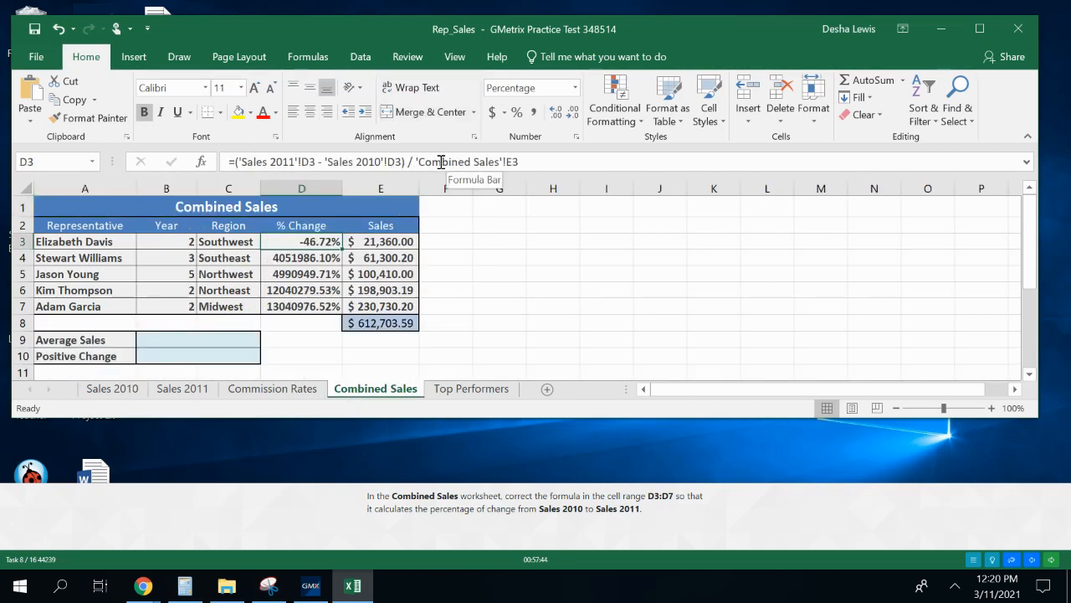
{"action": "left_click_drag", "start_coordinate": [419, 161], "coordinate": [499, 162]}
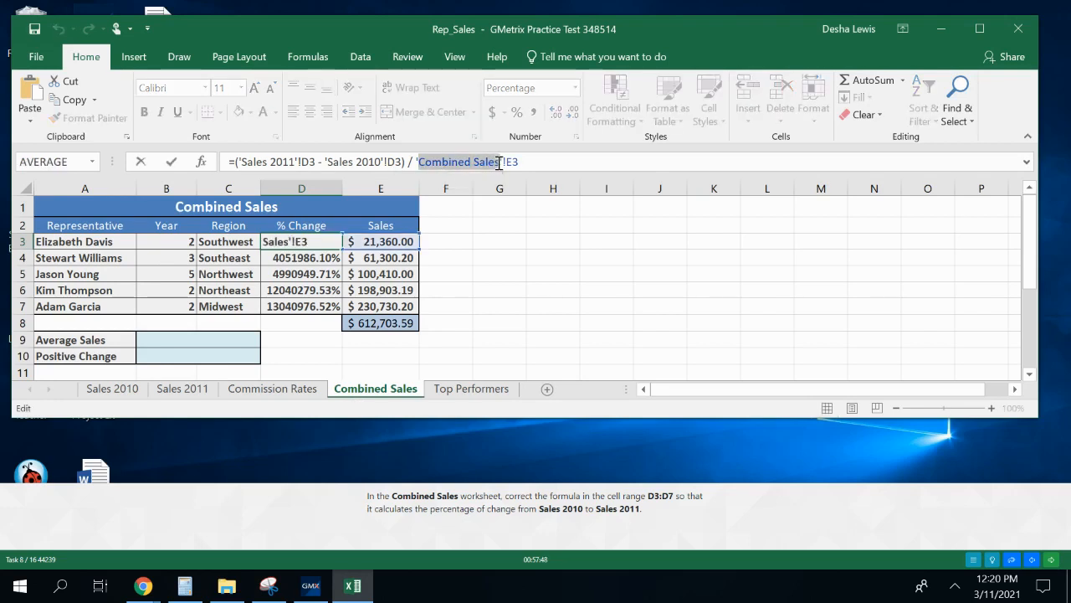
{"action": "type", "text": "Sales 2010"}
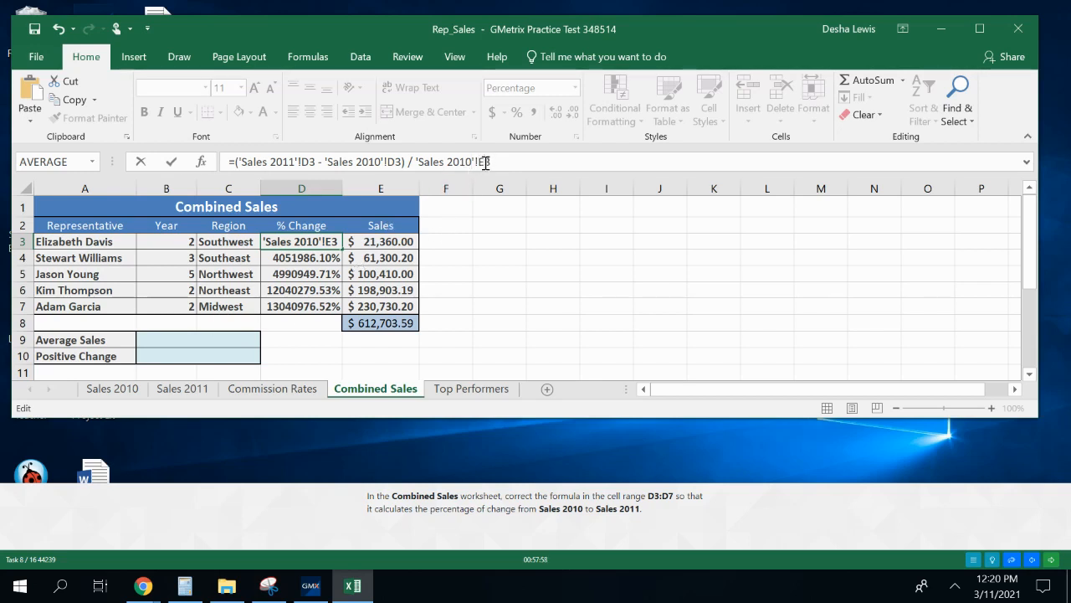
{"action": "left_click", "coordinate": [485, 163]}
{"action": "key", "text": "BackSpace"}
{"action": "type", "text": "D"}
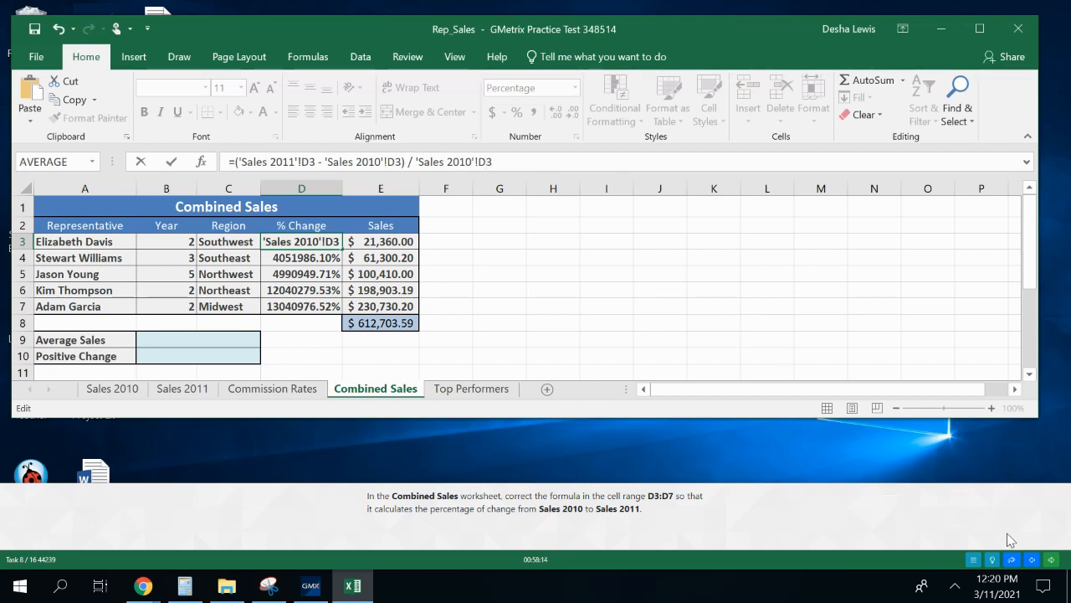
Submit the percentage-change task and continue to the next one, making the instruction panel slightly taller.
{"action": "left_click", "coordinate": [1050, 561]}
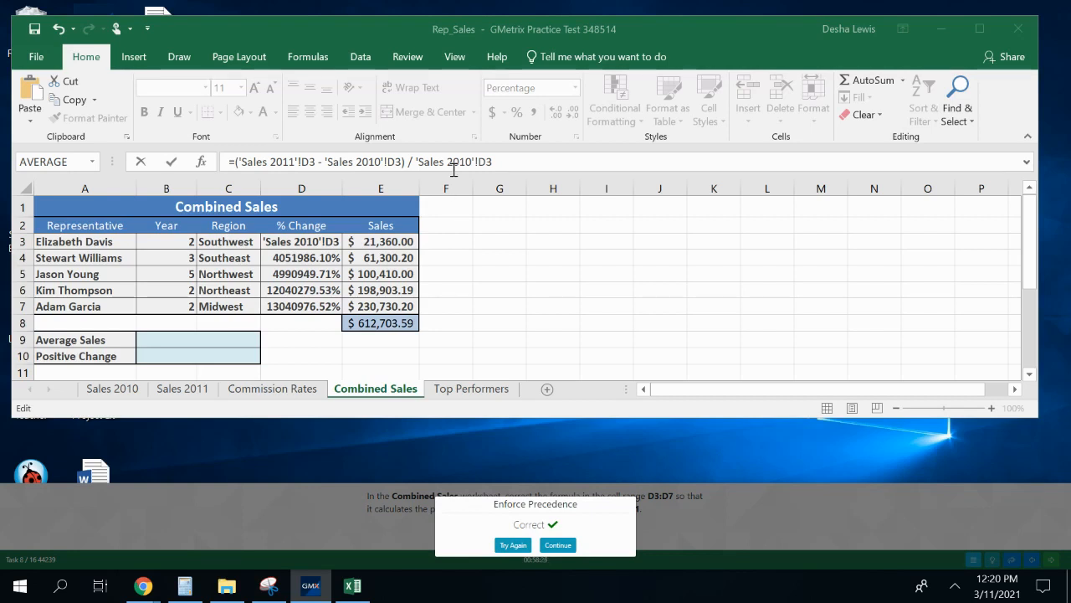
{"action": "left_click", "coordinate": [558, 545]}
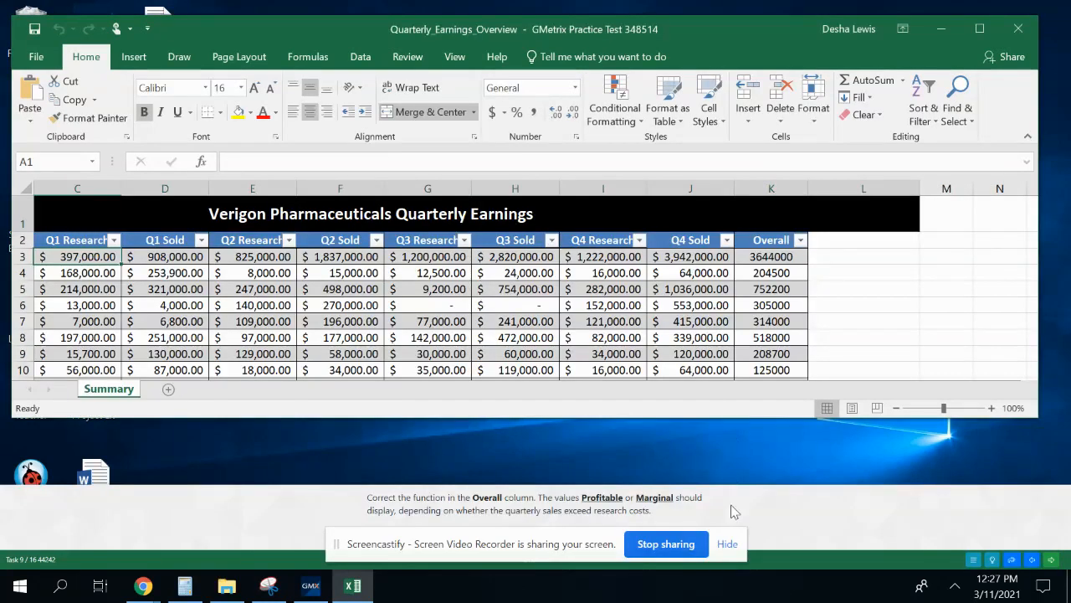
{"action": "left_click", "coordinate": [733, 550]}
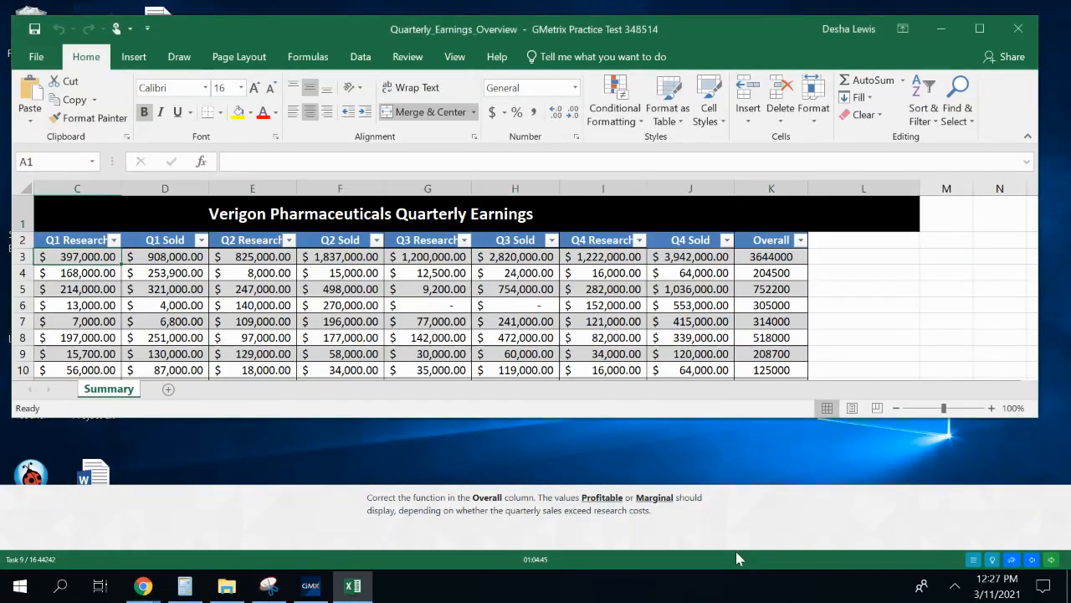
{"action": "left_click", "coordinate": [569, 483]}
{"action": "left_click_drag", "start_coordinate": [568, 484], "coordinate": [568, 477]}
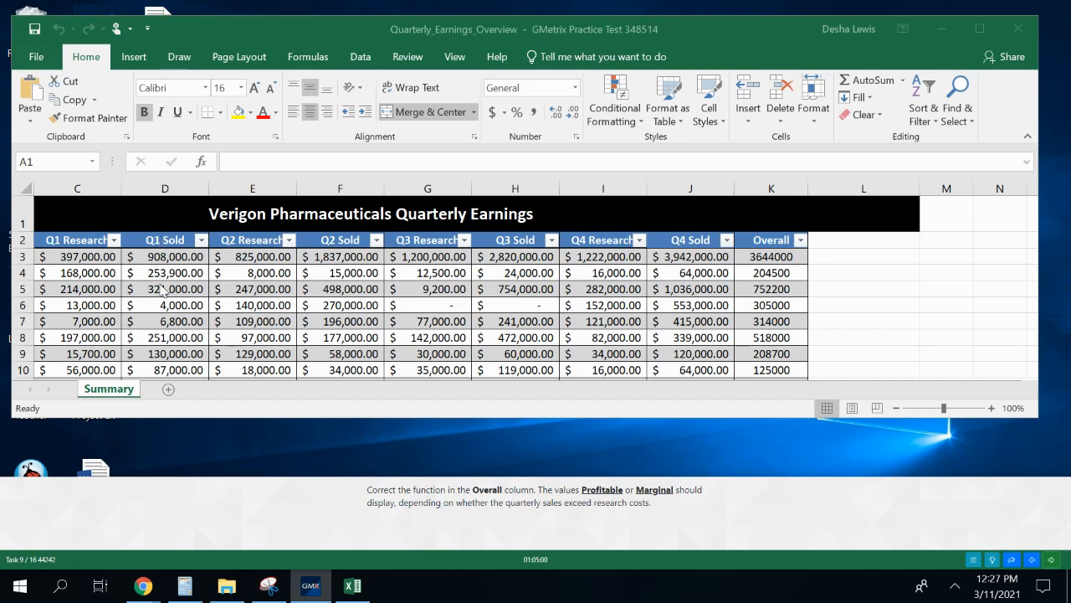
In K3's IF formula in the Overall column, replace the comma between the two SUM functions with a > comparison.
{"action": "left_click", "coordinate": [756, 256]}
{"action": "left_click", "coordinate": [756, 256]}
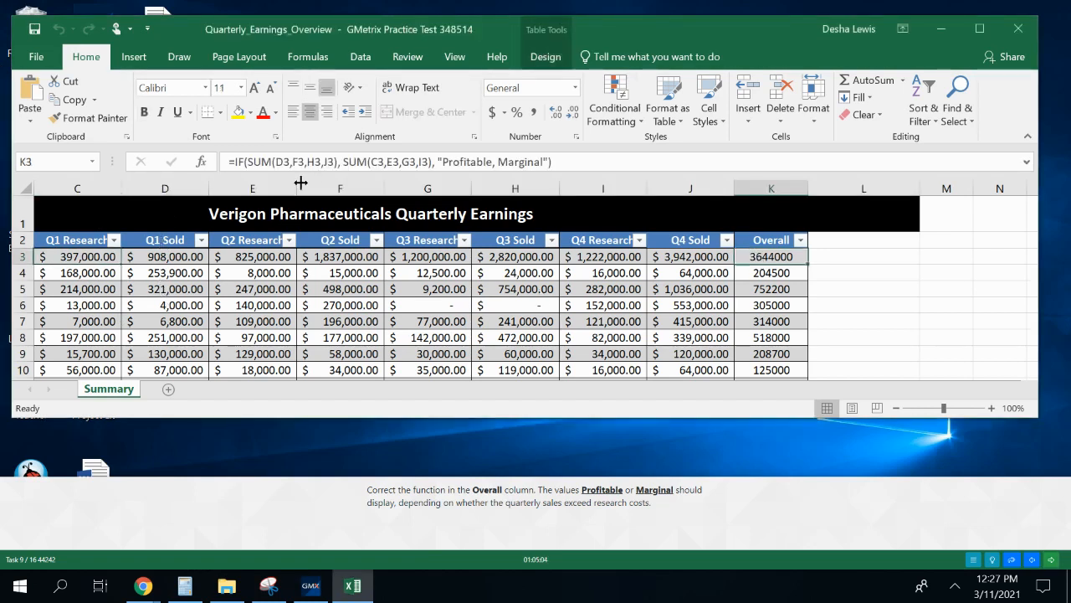
{"action": "left_click", "coordinate": [254, 163]}
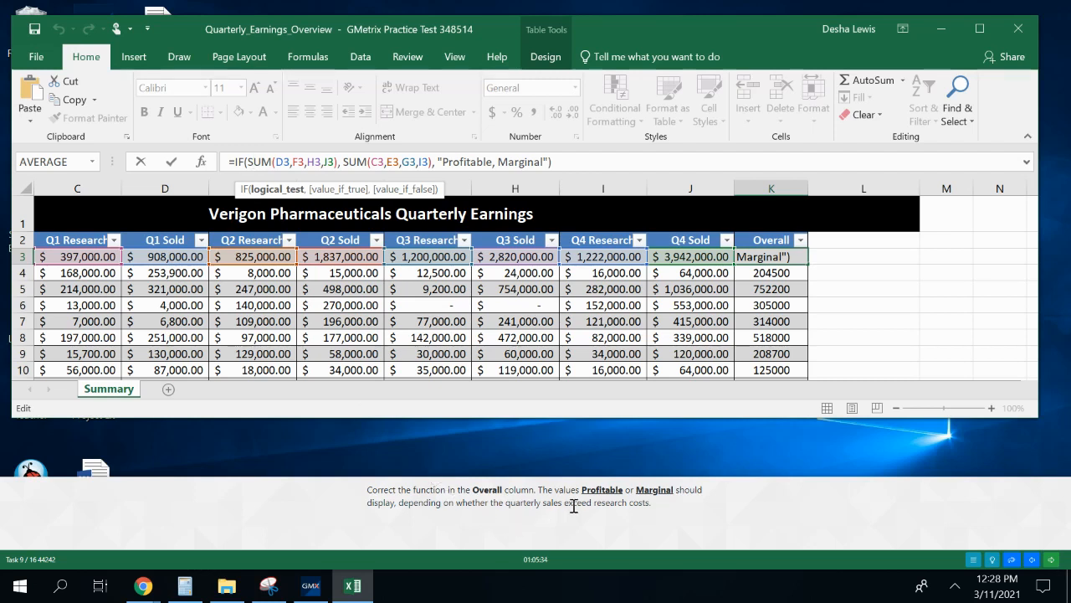
{"action": "left_click", "coordinate": [341, 164]}
{"action": "key", "text": "BackSpace"}
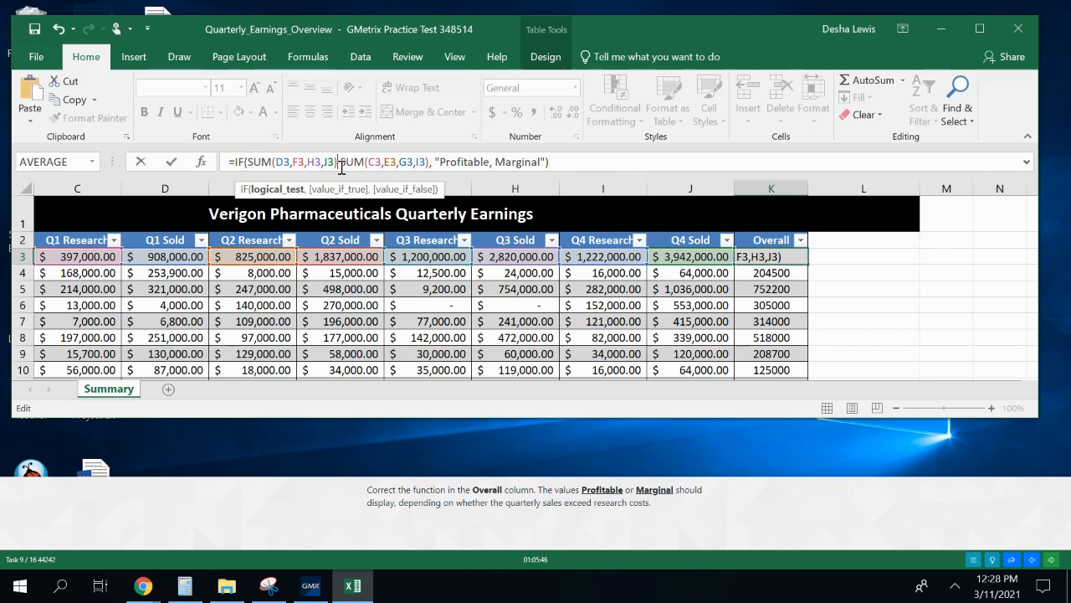
{"action": "type", "text": ">"}
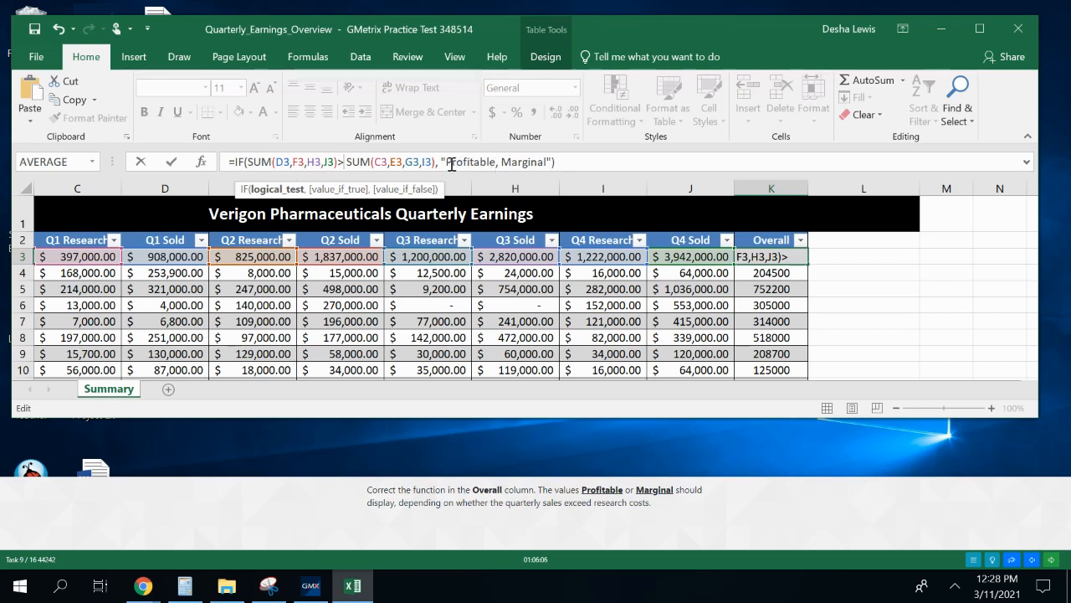
Split the quoted text in K3's IF formula into separate "Profitable" and "Marginal" arguments, apply the formula, and submit the task.
{"action": "left_click", "coordinate": [497, 161]}
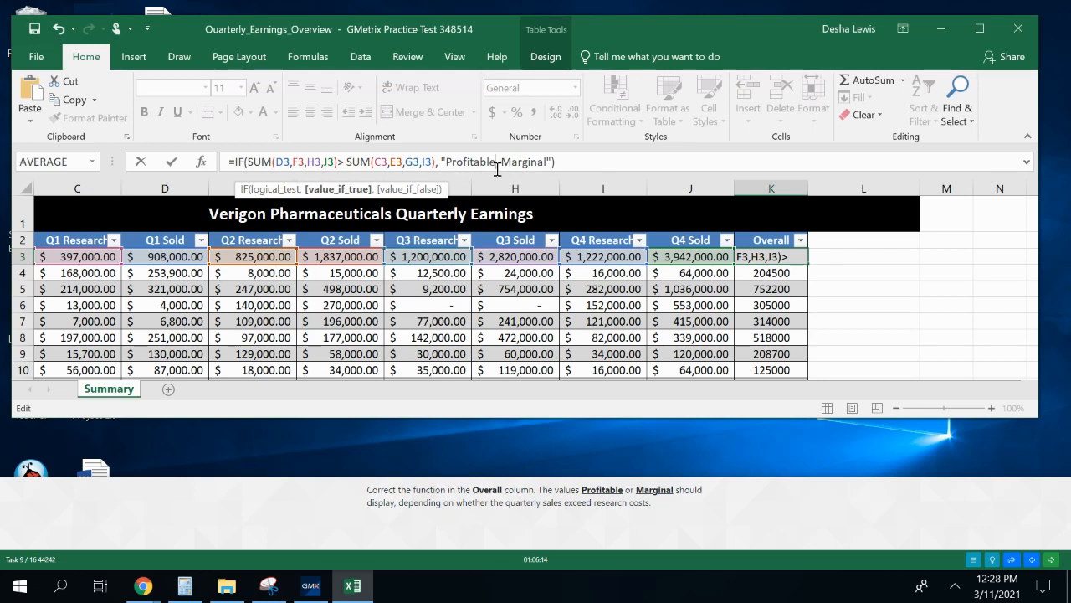
{"action": "type", "text": ", "}
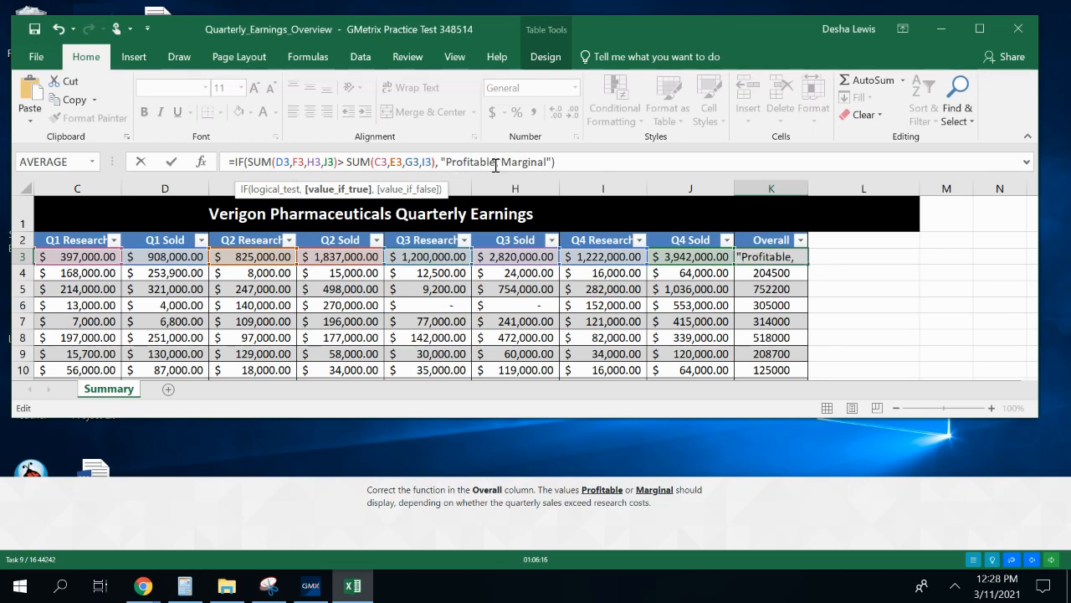
{"action": "type", "text": "\""}
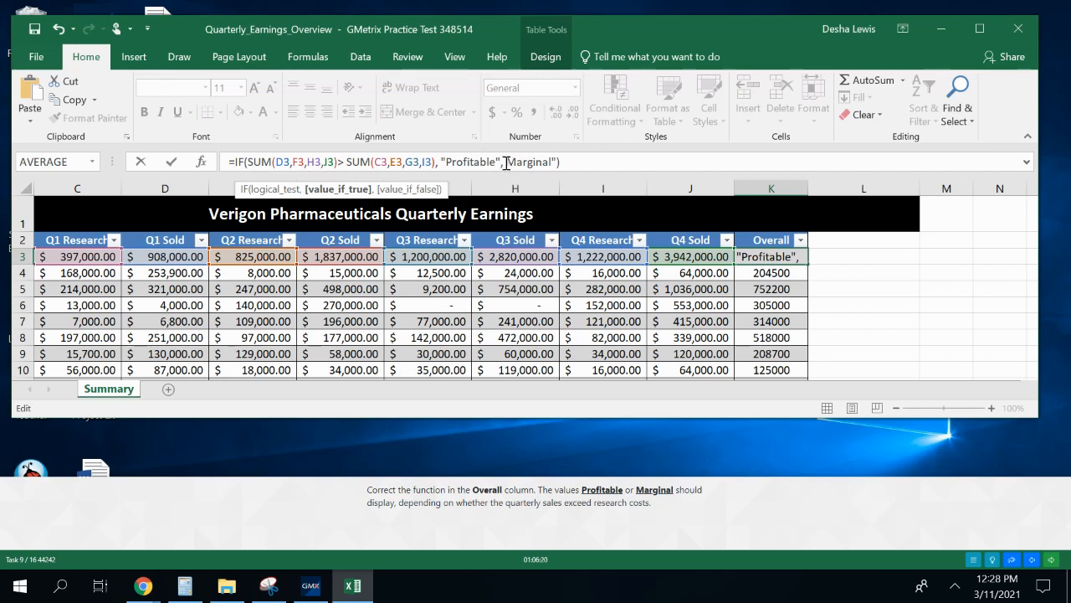
{"action": "left_click", "coordinate": [507, 161]}
{"action": "key", "text": "Right"}
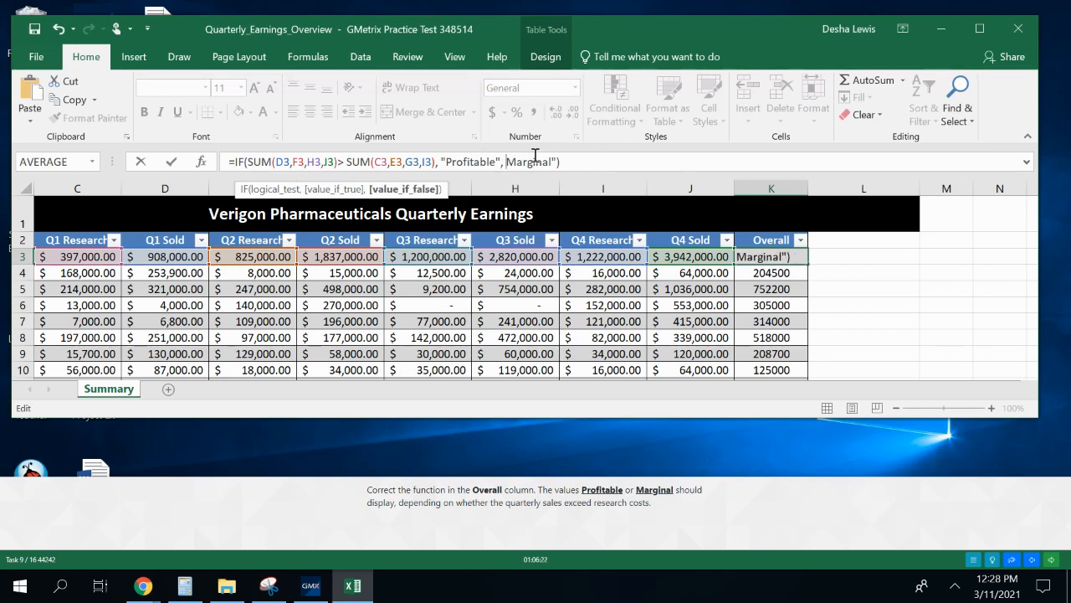
{"action": "type", "text": "\""}
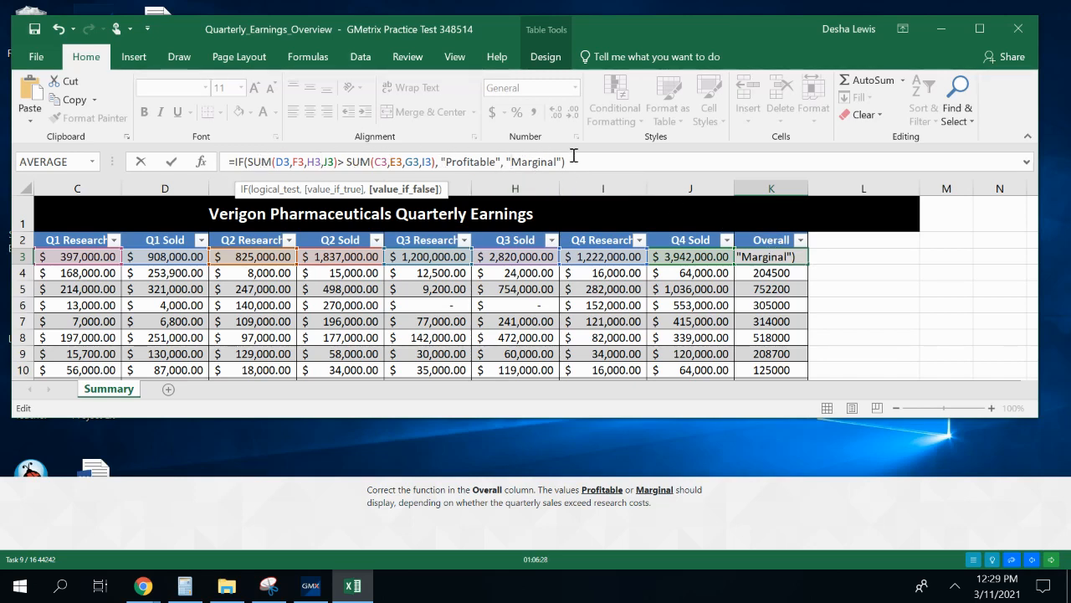
{"action": "key", "text": "Return"}
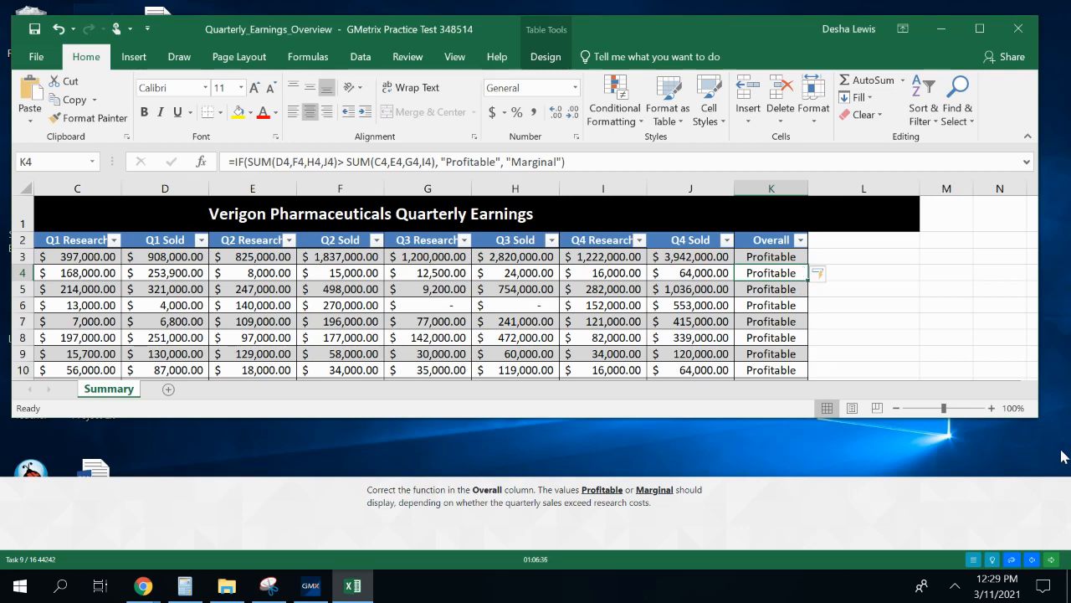
{"action": "left_click", "coordinate": [1051, 561]}
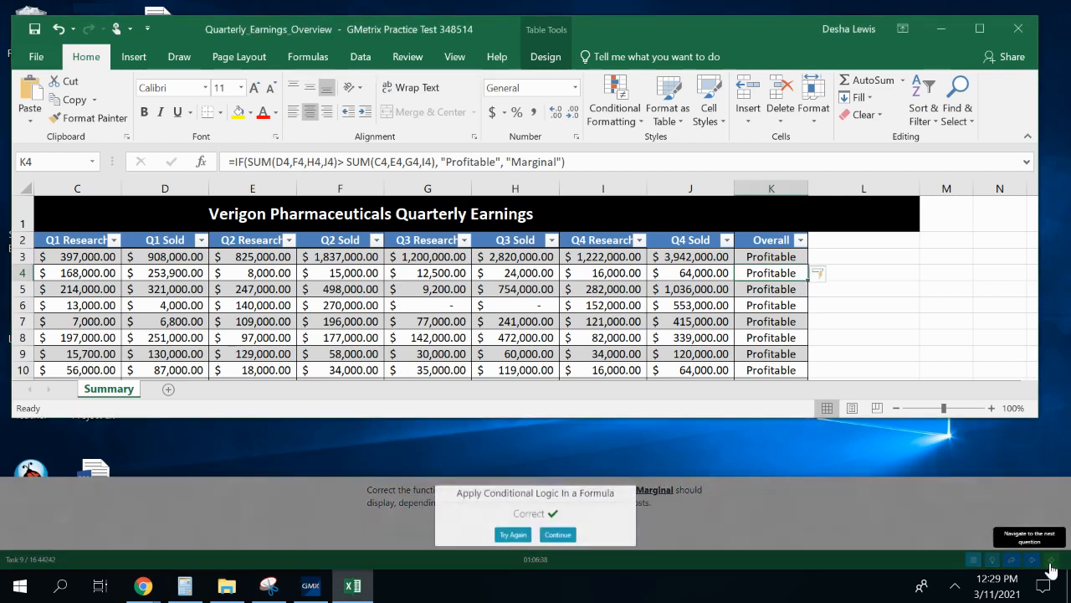